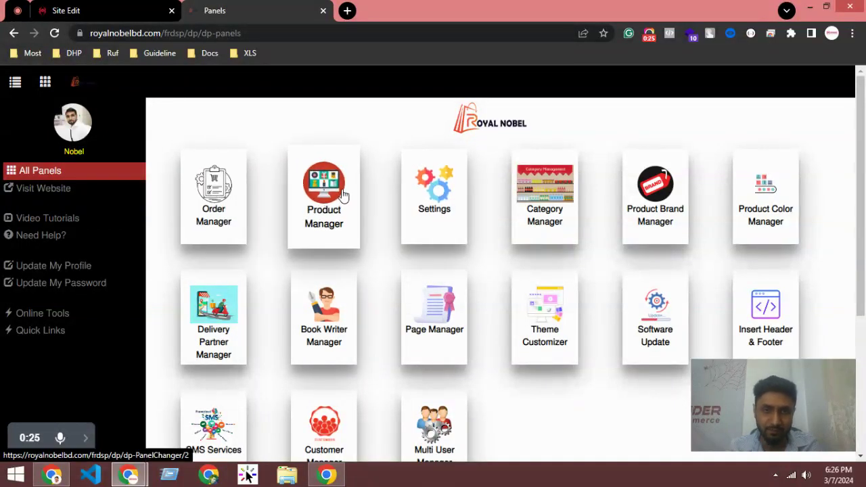
Step: Open the Order Shipping list in the Order Manager and look through the confirmed orders and their customer details
left_click(213, 196)
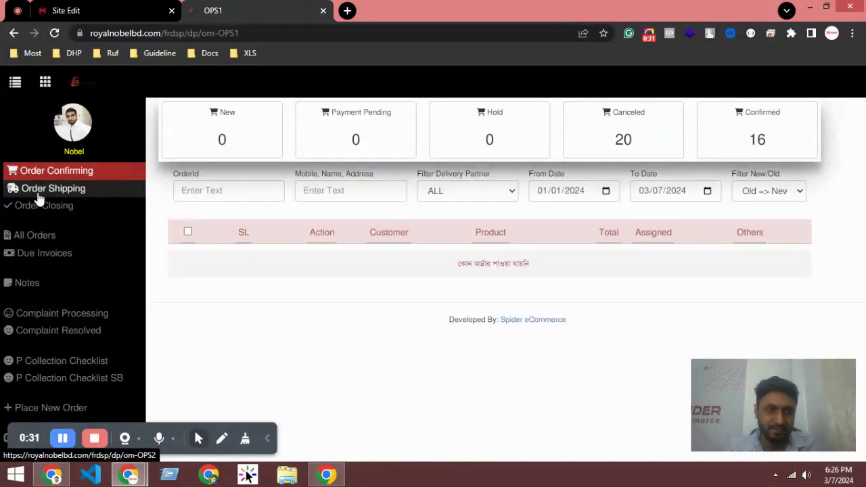
left_click(64, 192)
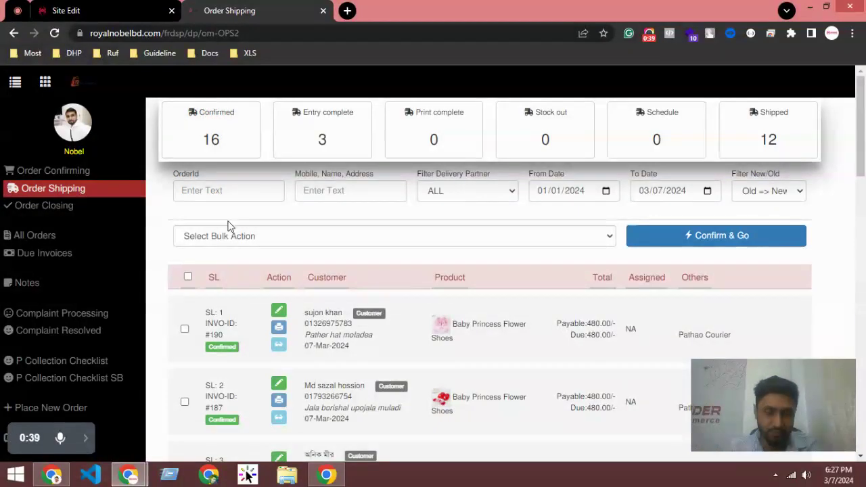
scroll(245, 300, "down", 8)
scroll(244, 300, "down", 5)
scroll(242, 300, "up", 12)
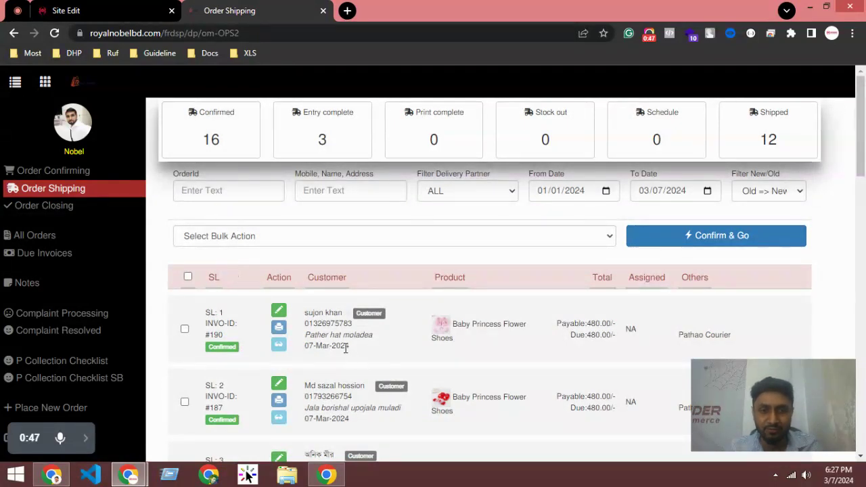
left_click_drag(305, 313, 363, 328)
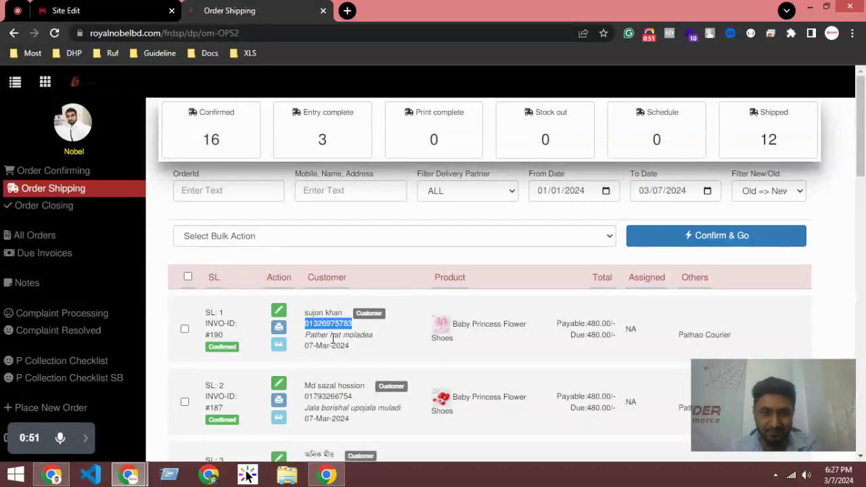
Step: Switch to the Steadfast Courier window and open its Stats page
left_click(52, 475)
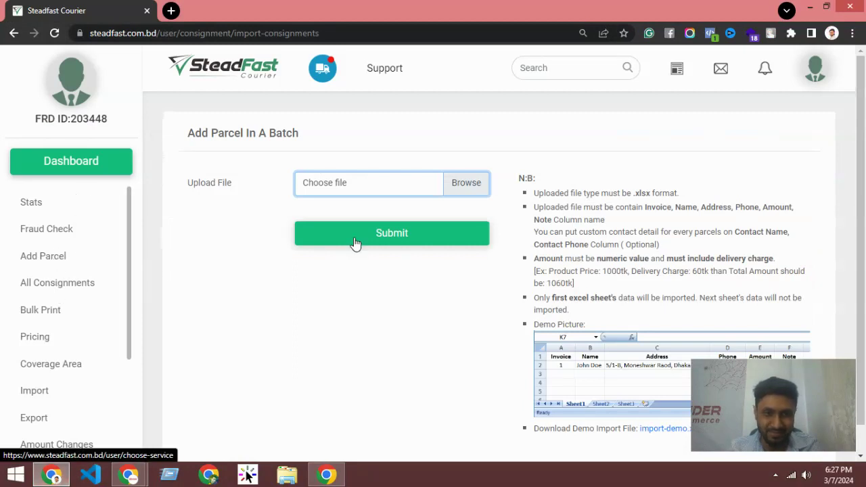
left_click(71, 203)
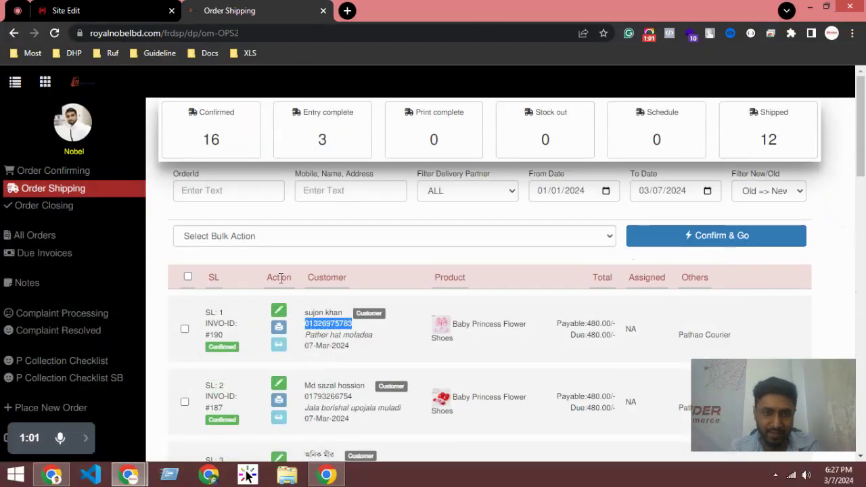
Step: Return to the Order Shipping list and select all confirmed orders
left_click(225, 224)
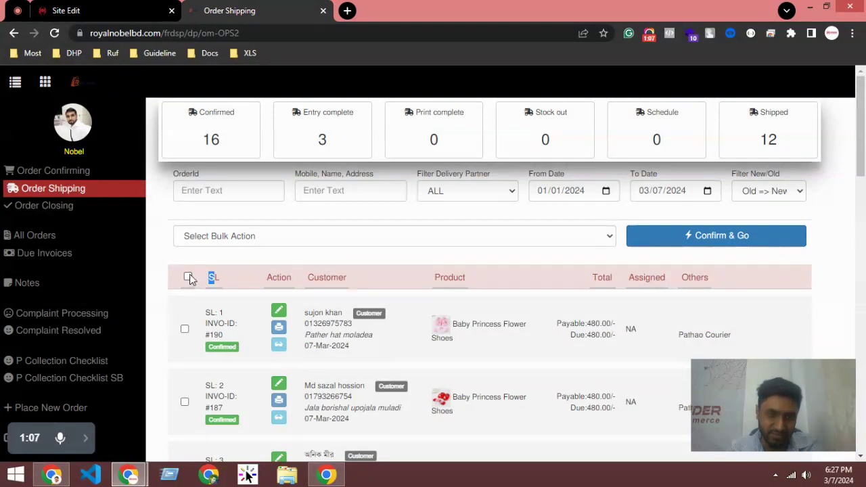
scroll(201, 291, "down", 15)
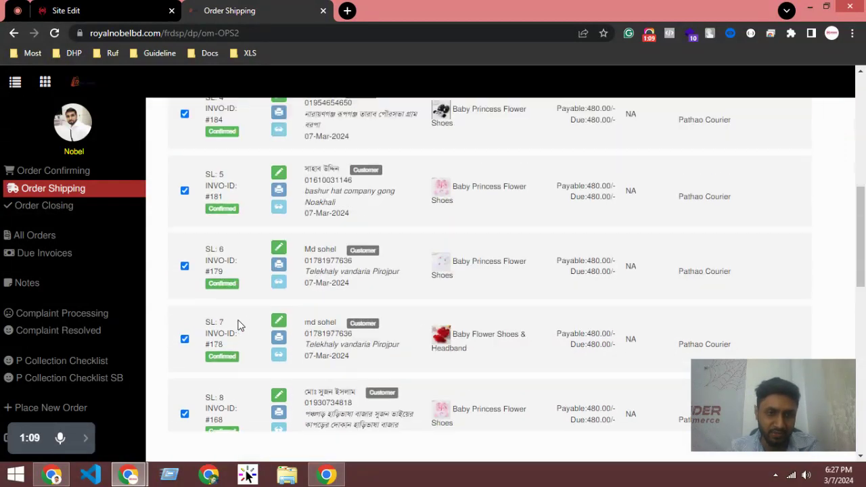
scroll(188, 331, "up", 15)
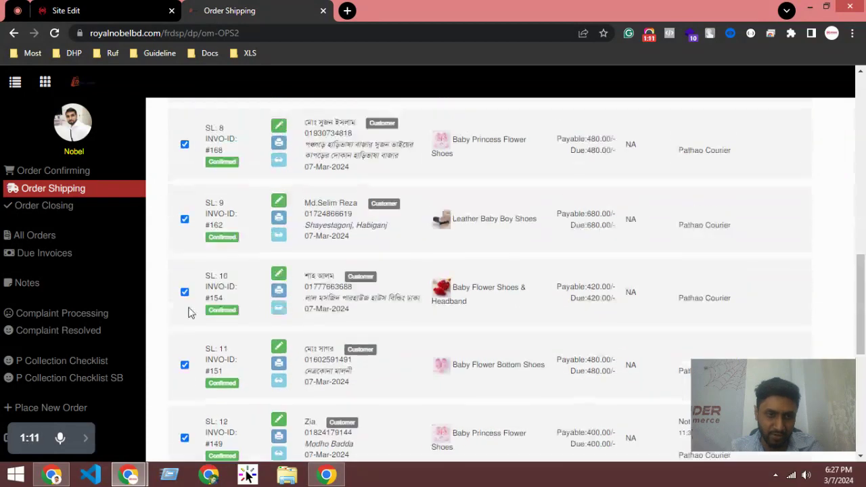
scroll(190, 295, "up", 2)
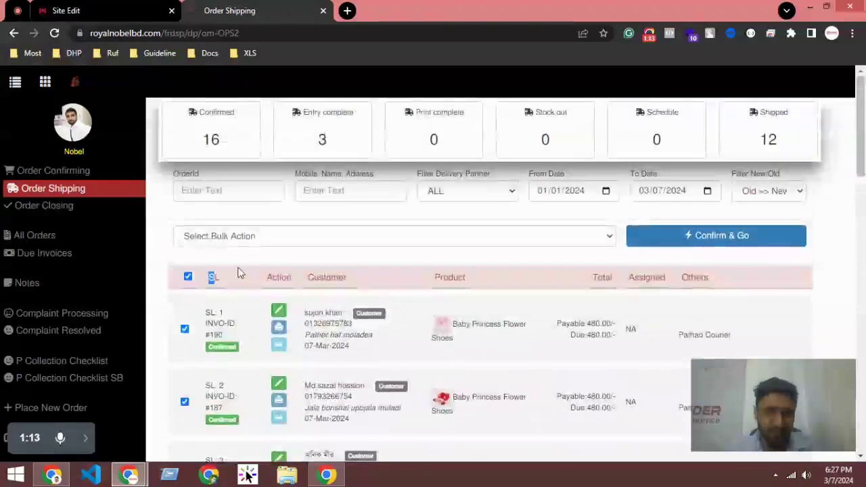
Step: Run the Steadfast Booking XLS File Downlode bulk action on the selected orders
left_click(274, 239)
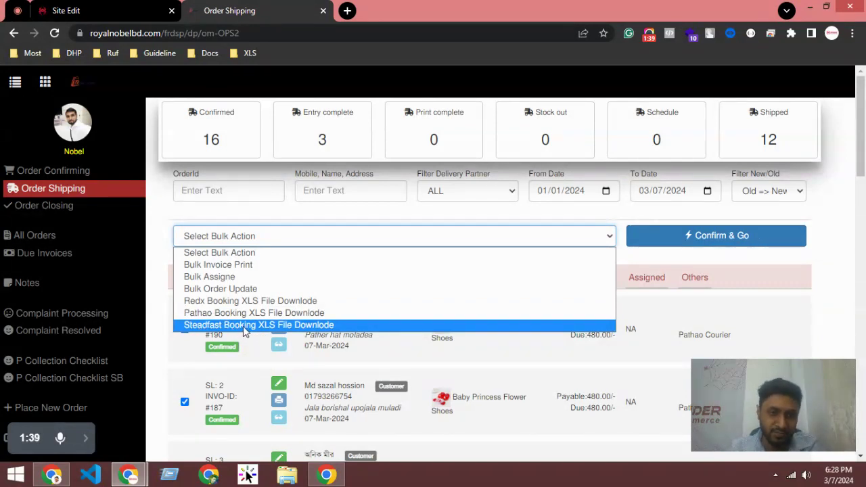
left_click(236, 326)
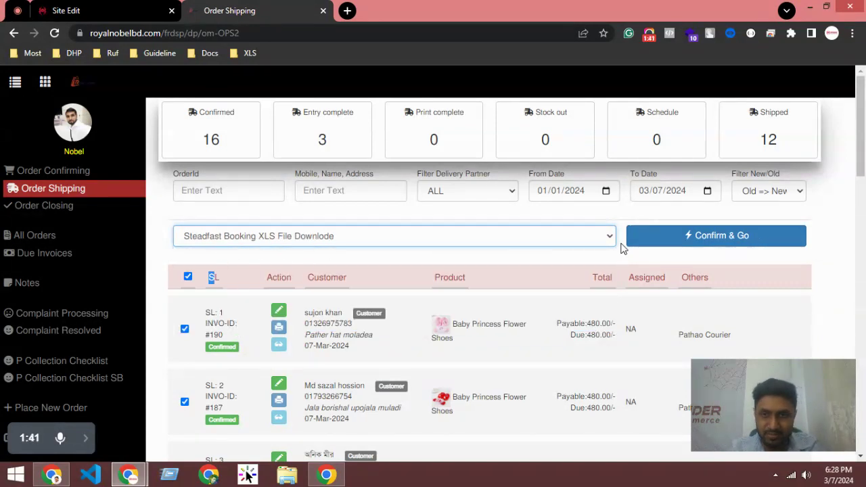
left_click(693, 250)
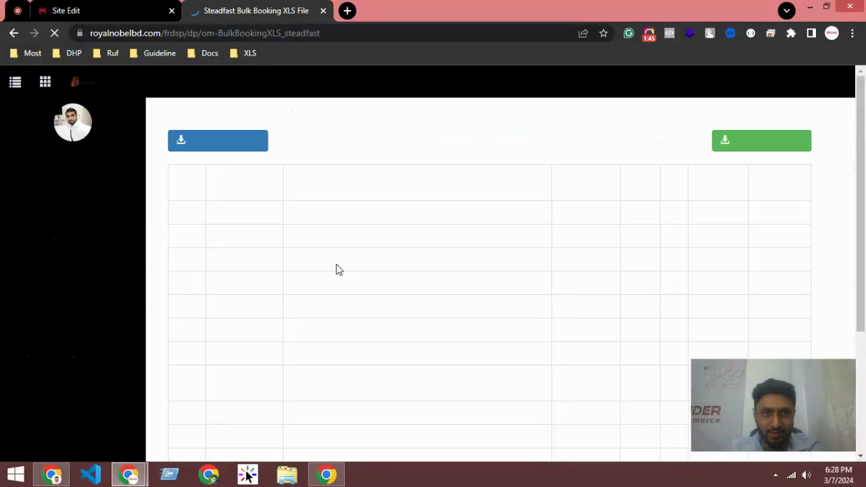
Step: Review the names, addresses, phones, amounts and contact columns of the orders in the Steadfast bulk booking table
scroll(456, 250, "down", 5)
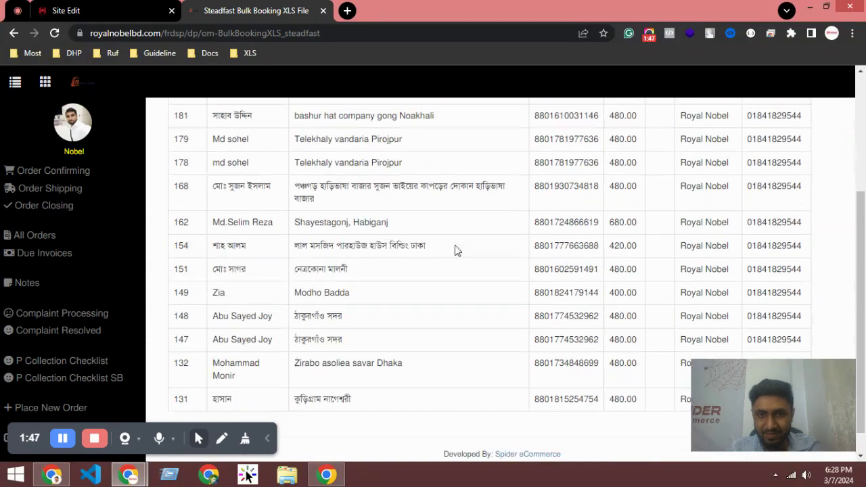
scroll(557, 315, "up", 5)
left_click_drag(210, 218, 415, 218)
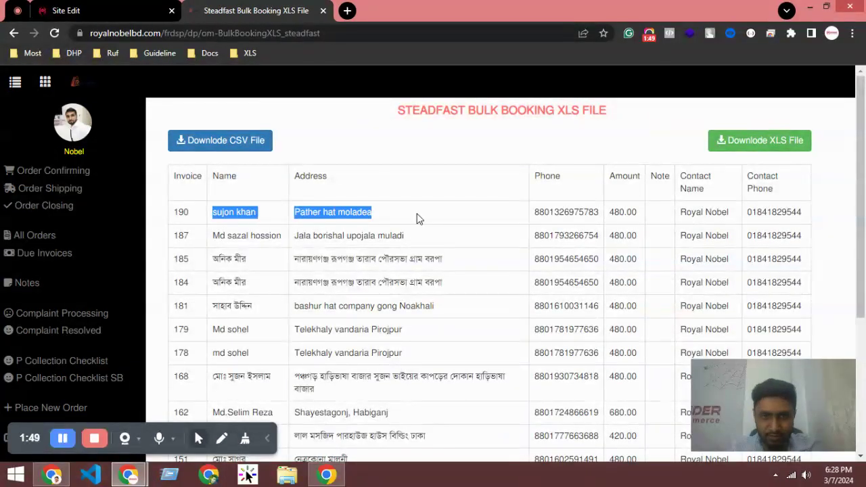
left_click(415, 219)
scroll(456, 249, "down", 5)
scroll(472, 250, "up", 5)
scroll(472, 250, "down", 5)
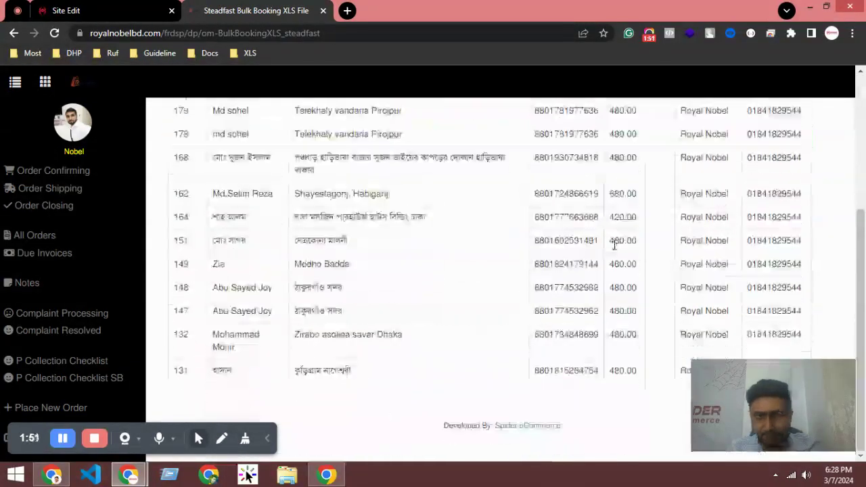
scroll(472, 251, "up", 5)
left_click_drag(728, 235, 599, 232)
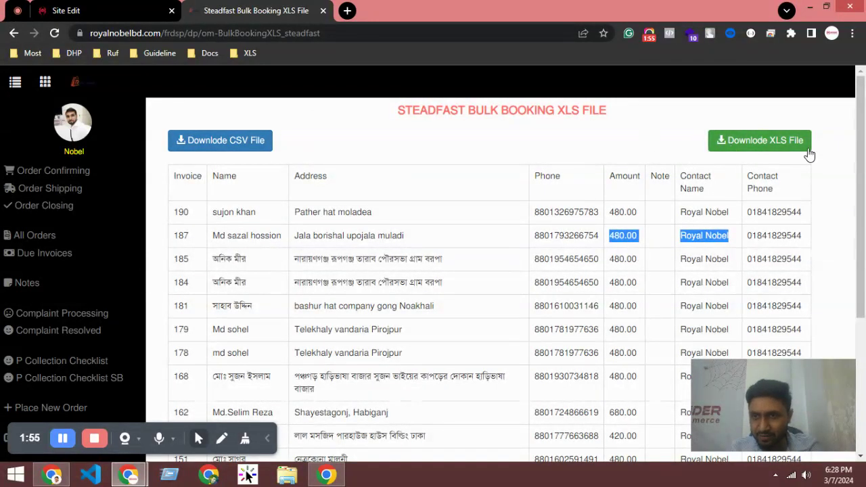
Step: Download the Steadfast bulk booking table as an XLS file
left_click(751, 140)
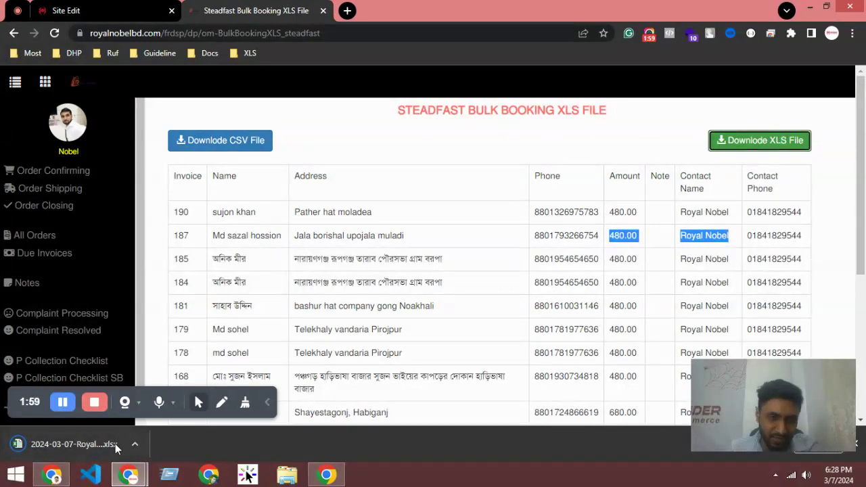
left_click(271, 405)
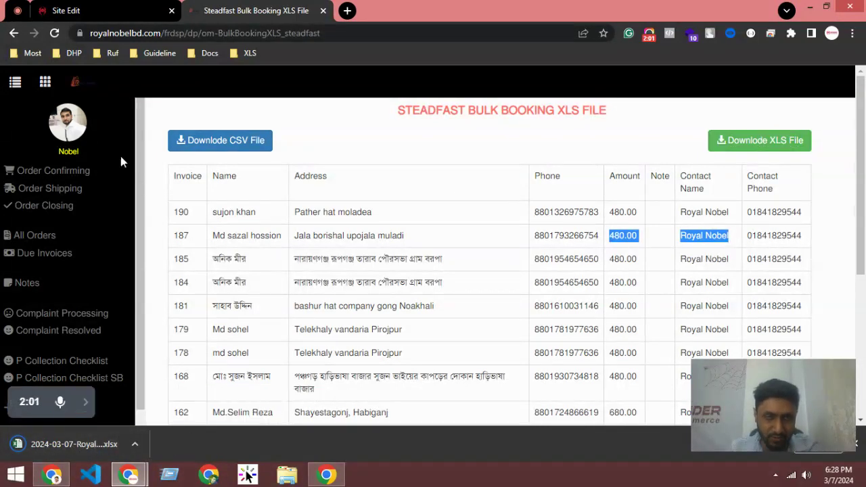
Step: Close the bulk booking tab and minimize the browser with the Spider eCommerce panel overview open
left_click(324, 11)
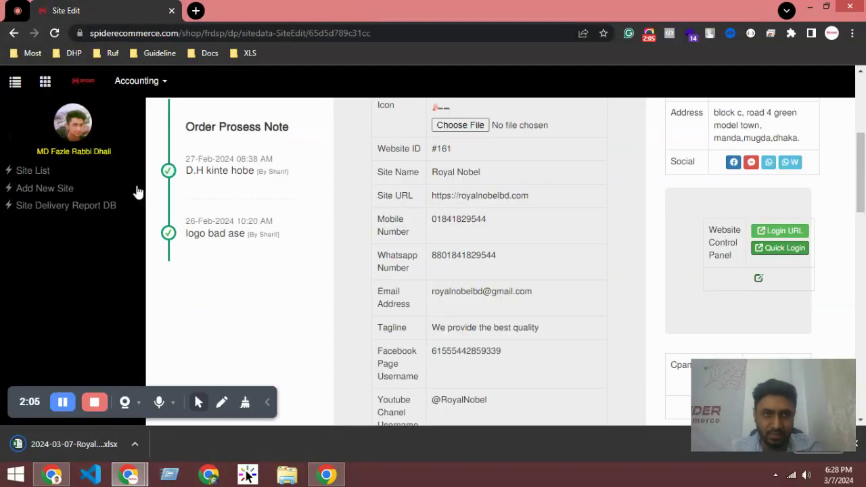
left_click(45, 81)
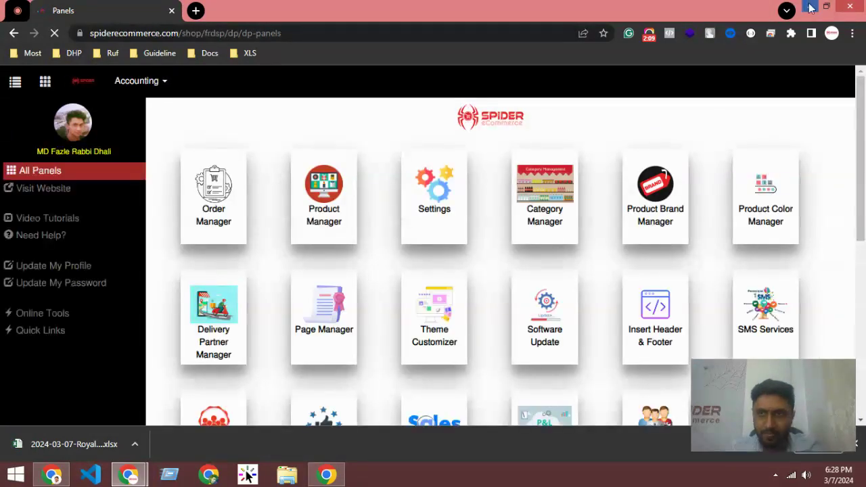
left_click(811, 7)
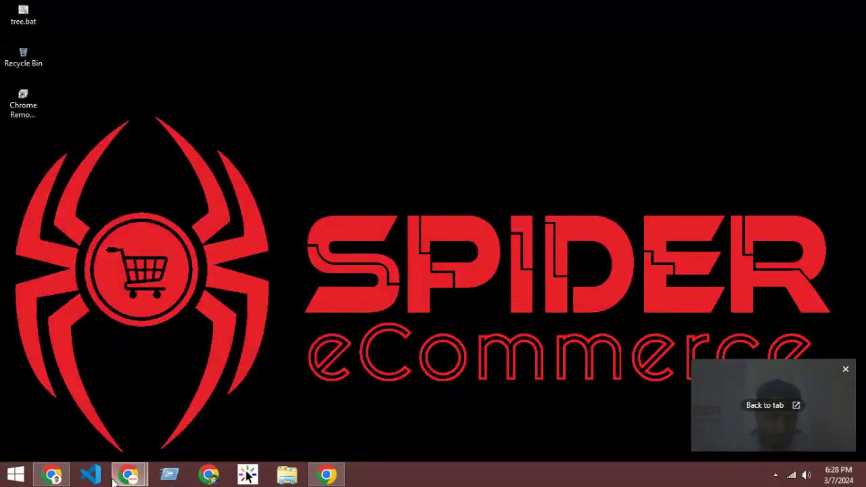
Step: Switch to the Steadfast Courier window and open the Import page for adding parcels in a batch
left_click(52, 475)
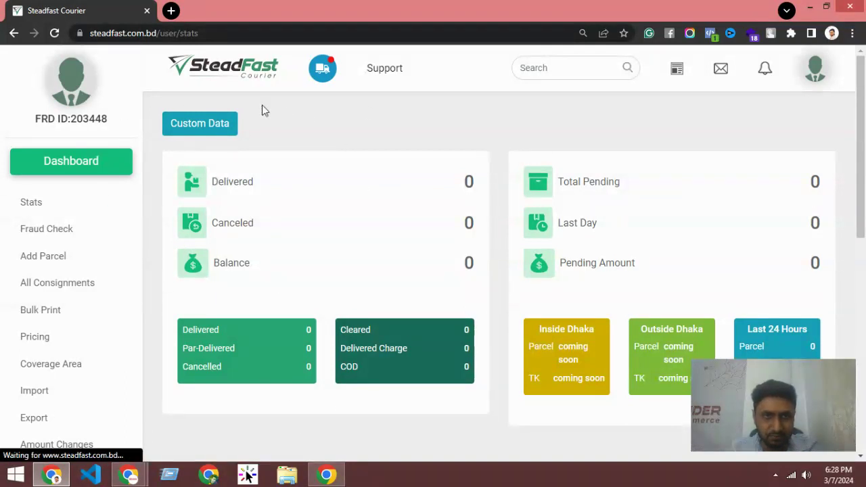
scroll(189, 204, "down", 3)
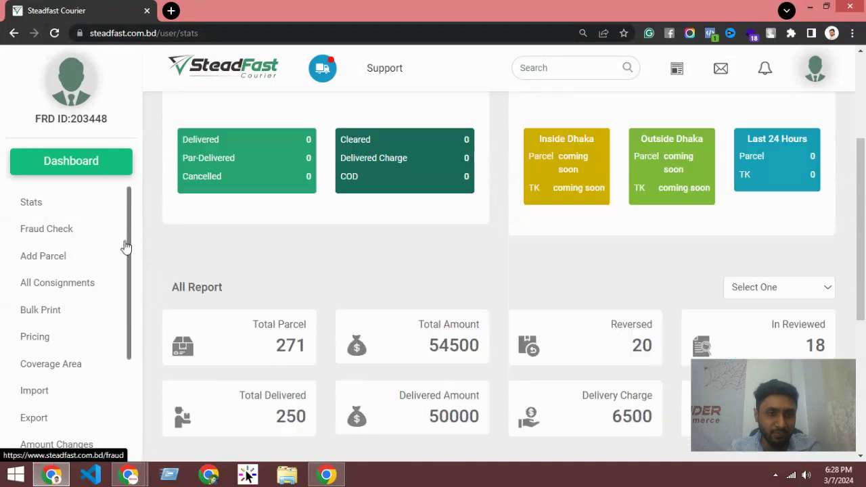
scroll(44, 284, "down", 2)
scroll(44, 284, "up", 2)
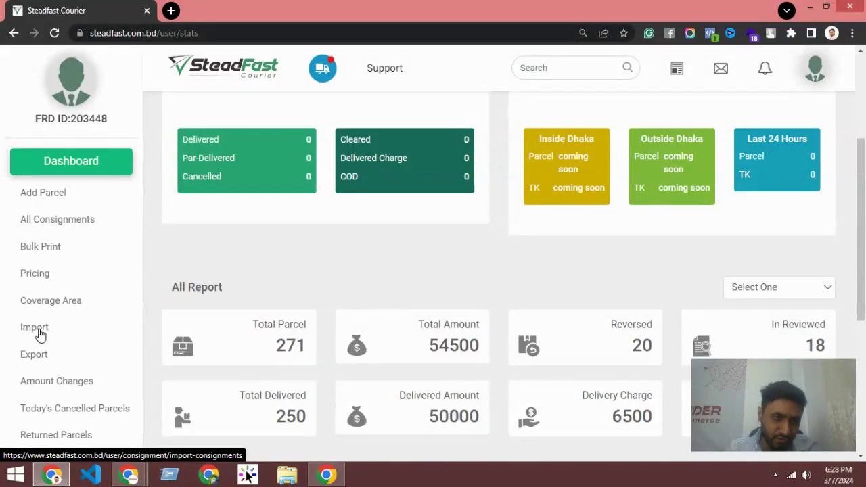
left_click(48, 329)
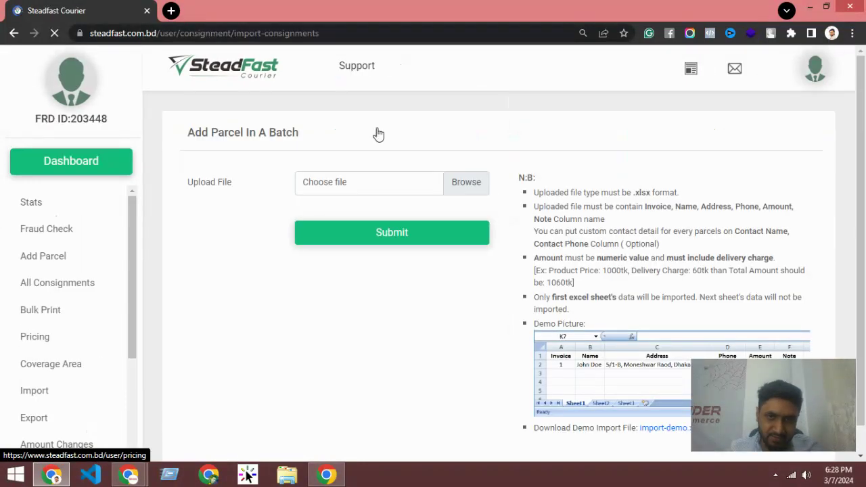
Step: Choose 2024-03-07-Royal Nobel-SteadfastBulkBookingXLSFile.xlsx from Downloads as the upload file and submit the parcel batch
left_click(479, 188)
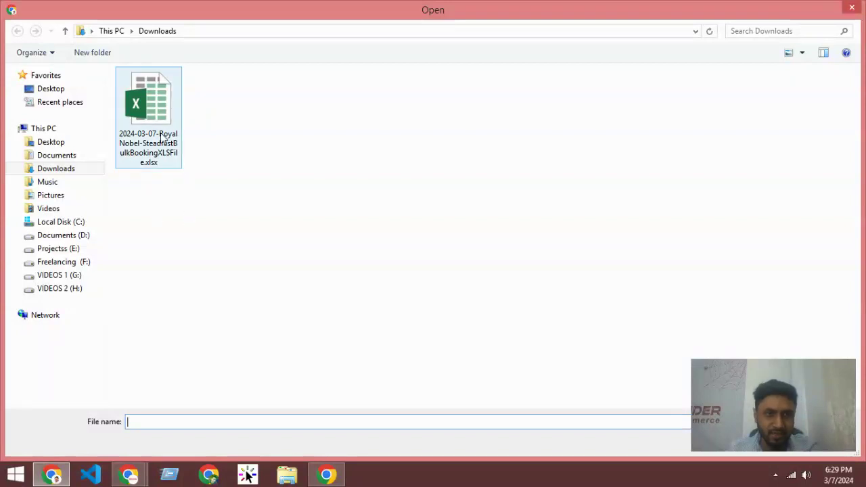
left_click(153, 117)
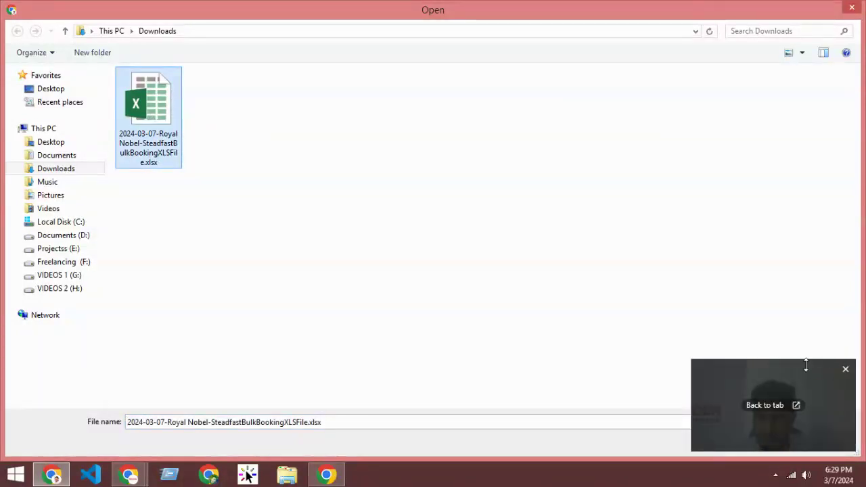
left_click_drag(804, 360, 765, 358)
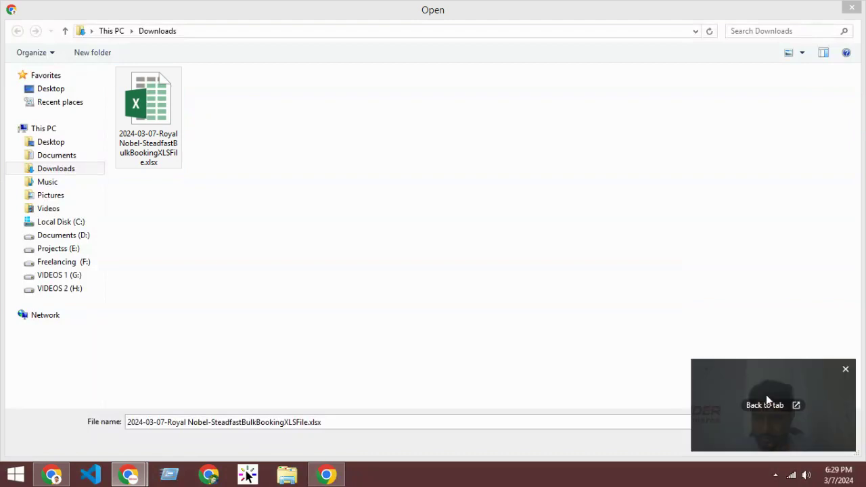
left_click_drag(766, 395, 720, 288)
left_click(755, 447)
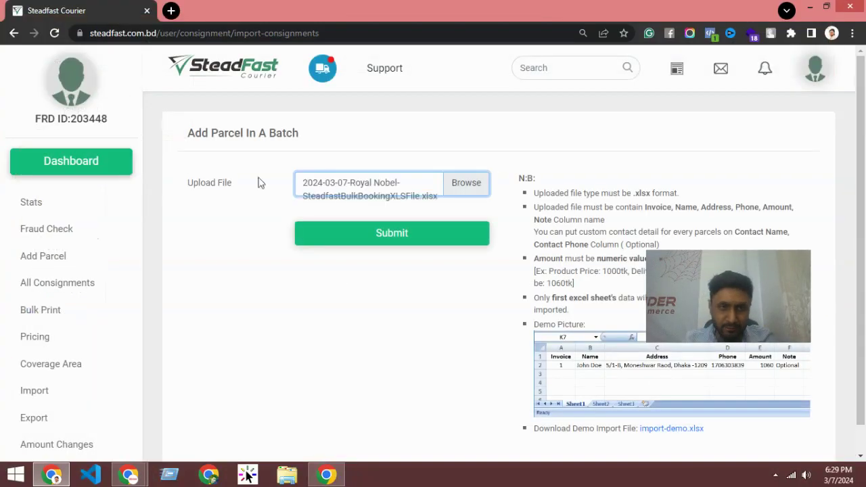
left_click(407, 234)
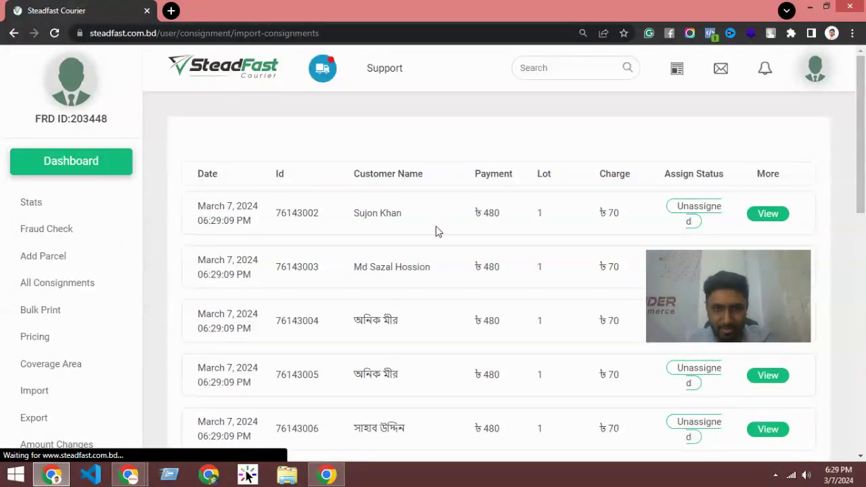
Step: Look through the imported consignments, checking their customer names, payments, charges and assign status
left_click_drag(740, 265, 758, 388)
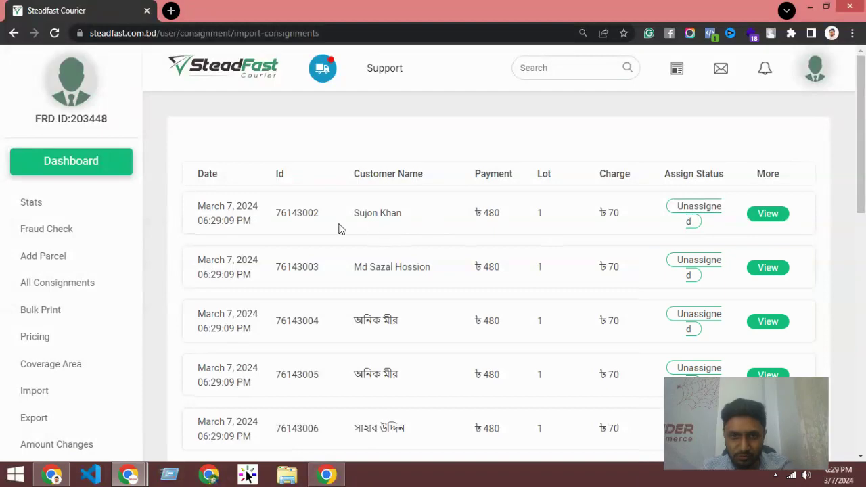
scroll(359, 207, "down", 2)
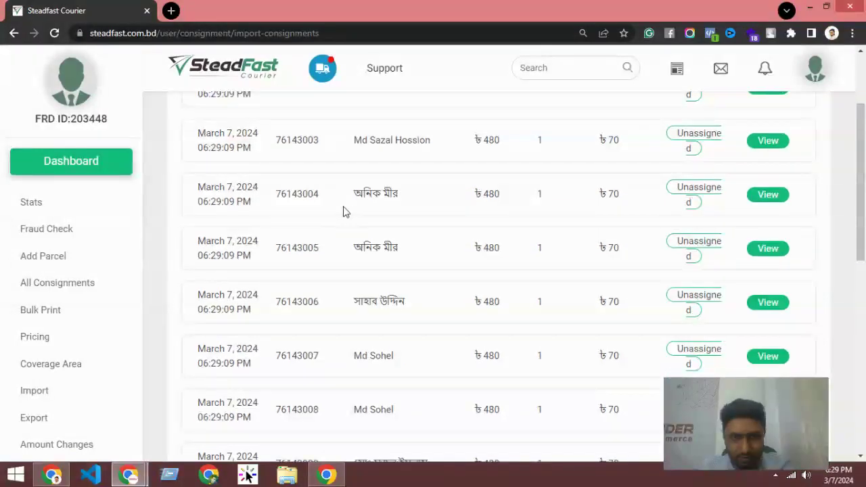
scroll(505, 223, "down", 9)
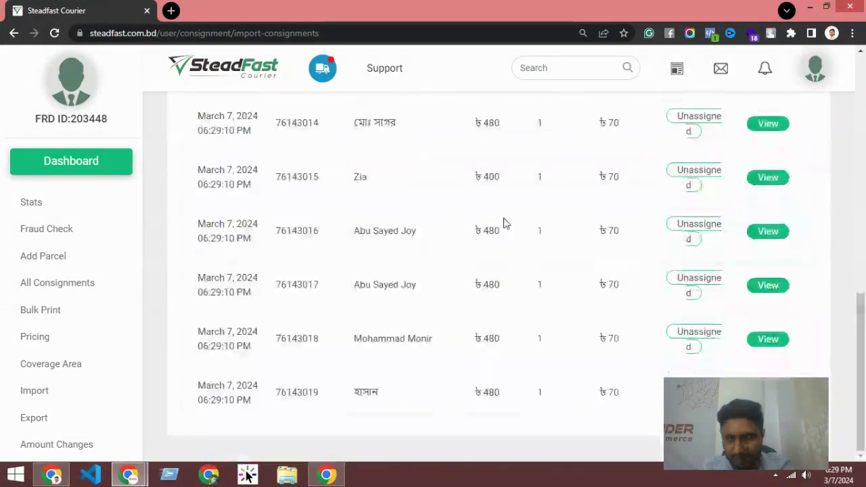
scroll(398, 273, "up", 6)
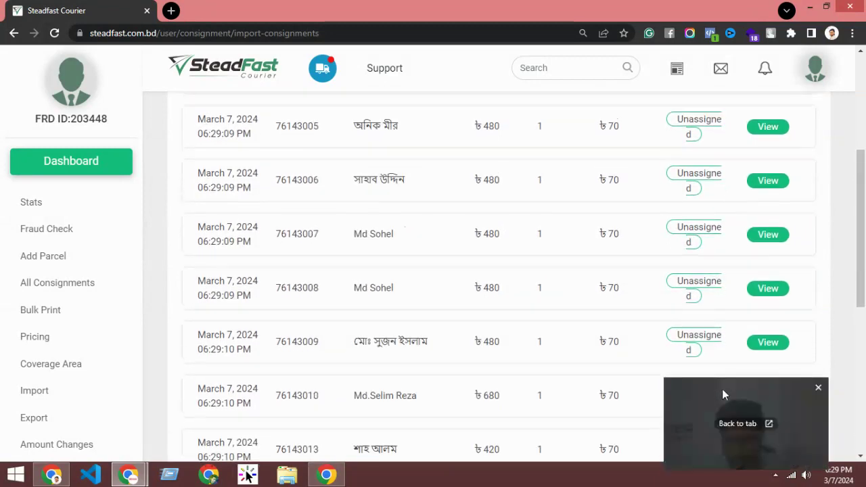
Step: Move the floating video window clear of the lower rows and review the rest of the imported consignments
left_click_drag(722, 395, 708, 306)
scroll(562, 278, "down", 5)
scroll(359, 190, "up", 10)
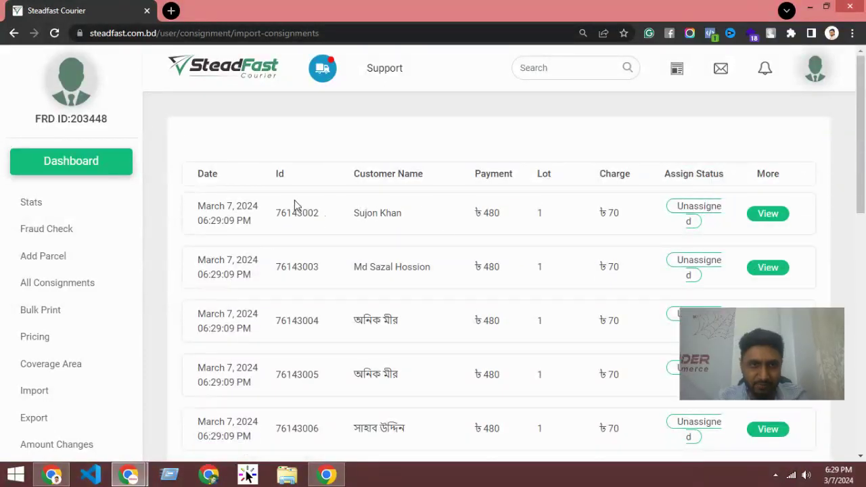
scroll(400, 199, "down", 7)
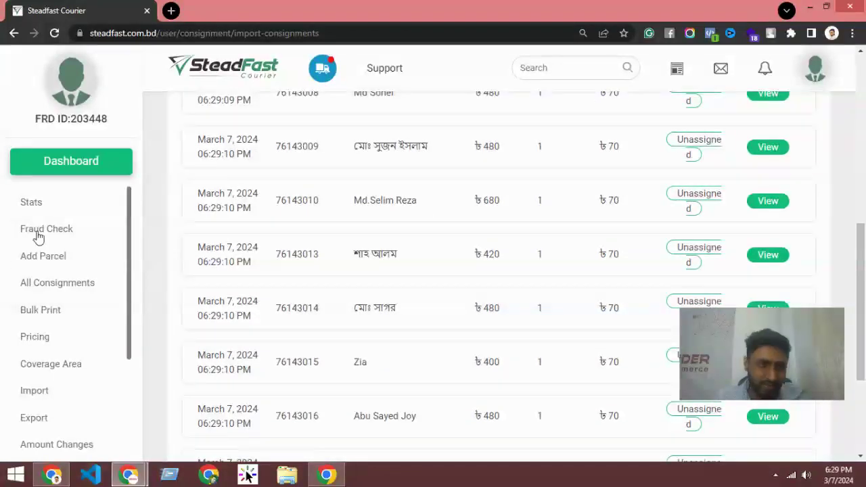
Step: Open the All Consignments list and look through the parcels on its first page
left_click(75, 285)
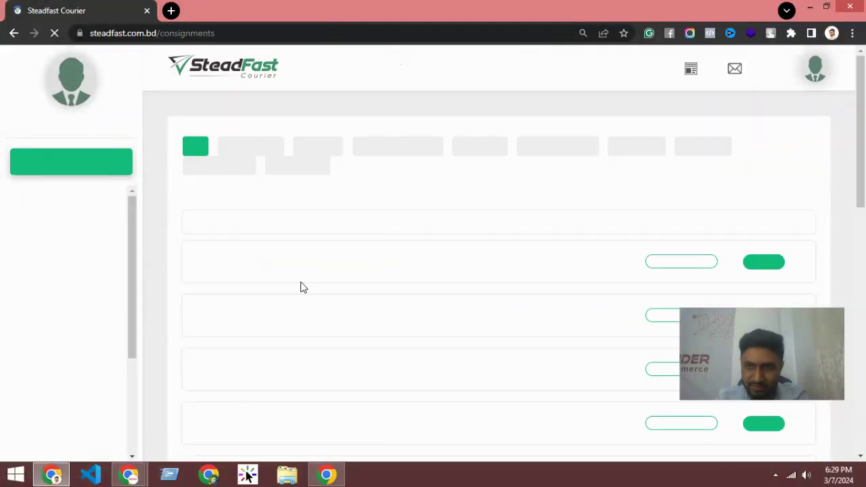
scroll(358, 242, "down", 11)
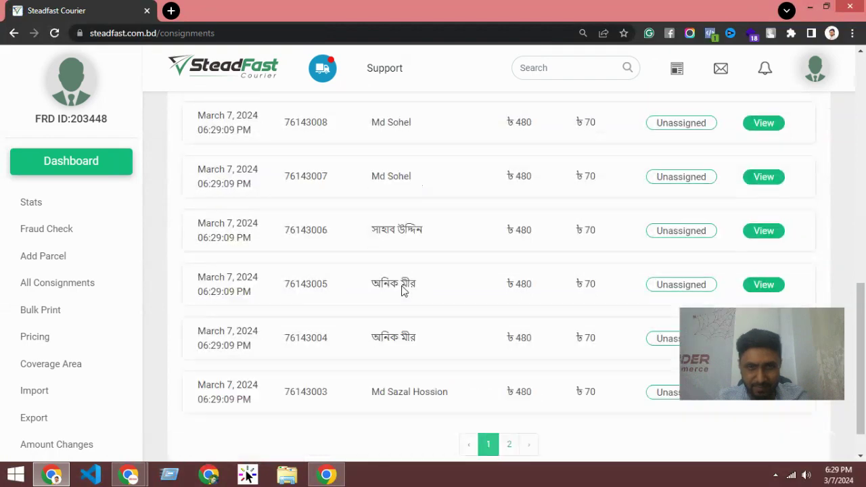
scroll(401, 291, "up", 11)
scroll(435, 257, "down", 11)
scroll(566, 246, "up", 8)
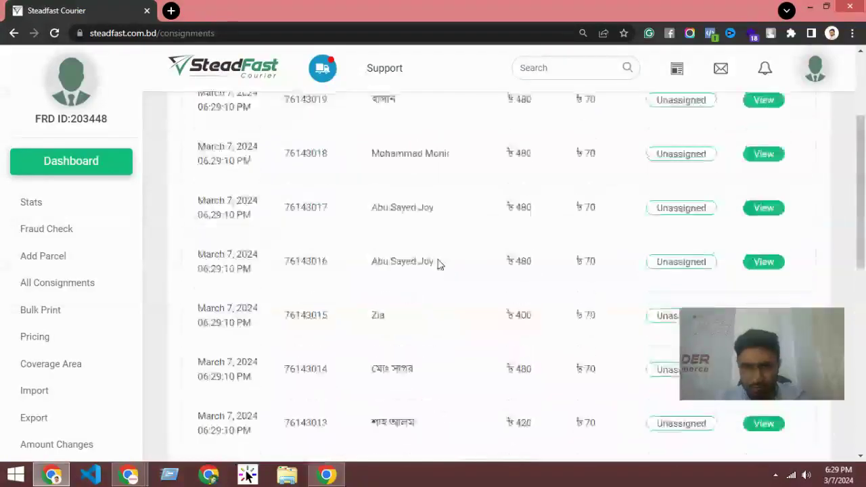
scroll(438, 264, "up", 3)
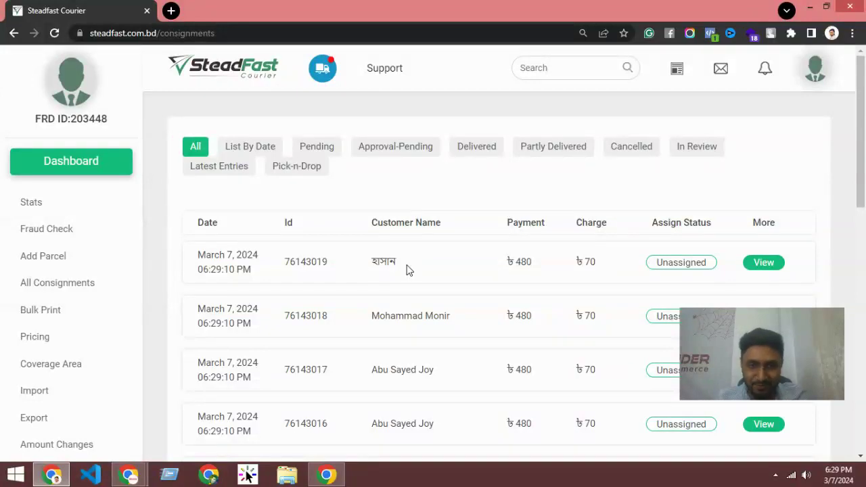
Step: Examine the customer names in the All Consignments list, highlighting the column heading and the names in the first two rows
left_click_drag(339, 269, 423, 265)
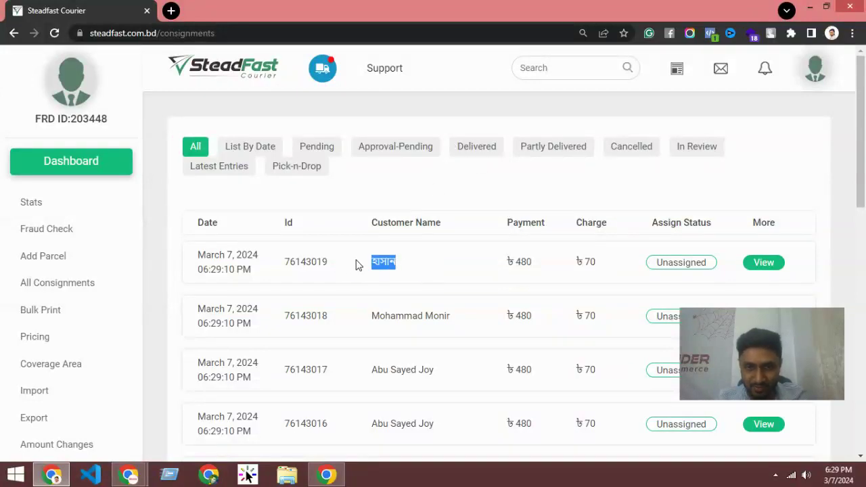
scroll(504, 269, "down", 10)
scroll(448, 255, "up", 10)
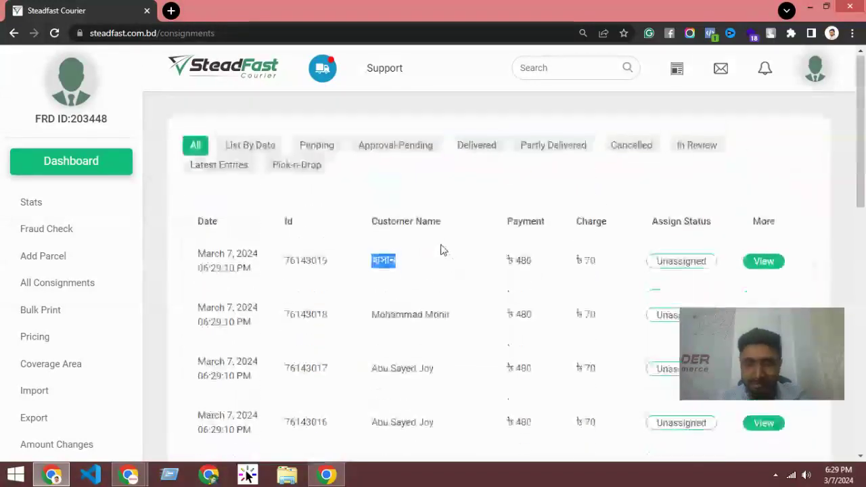
scroll(440, 248, "down", 8)
scroll(437, 248, "up", 8)
scroll(433, 247, "up", 2)
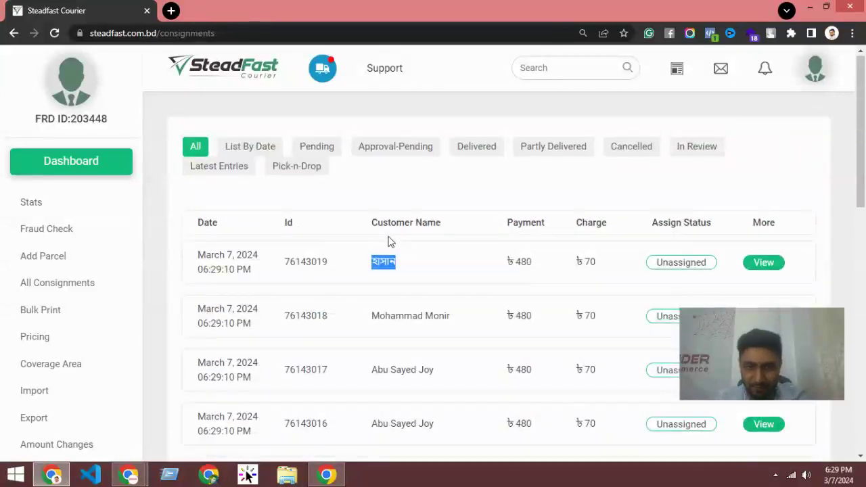
left_click_drag(368, 227, 504, 225)
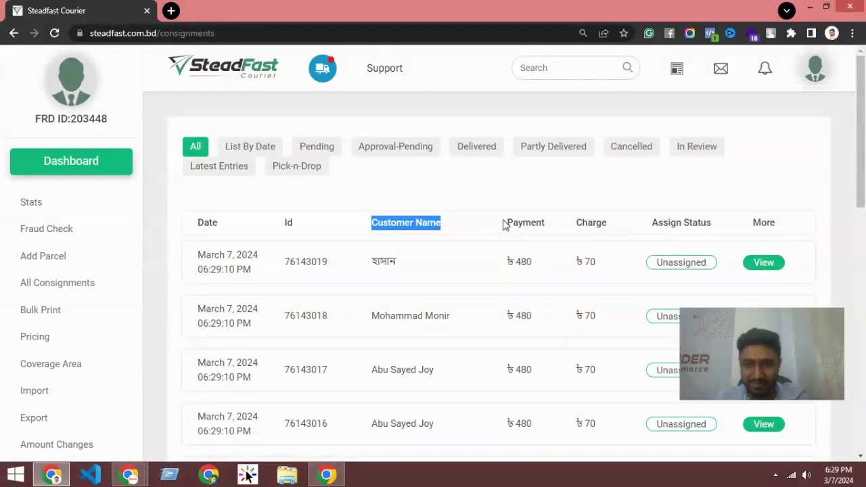
left_click_drag(366, 318, 452, 319)
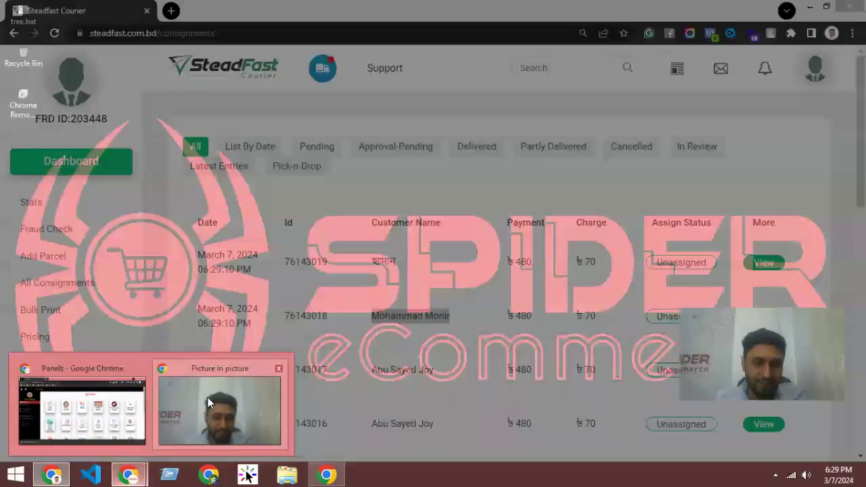
Step: Switch to the Spider eCommerce browser window, open a new tab there and return to the Steadfast Courier consignments
left_click(208, 398)
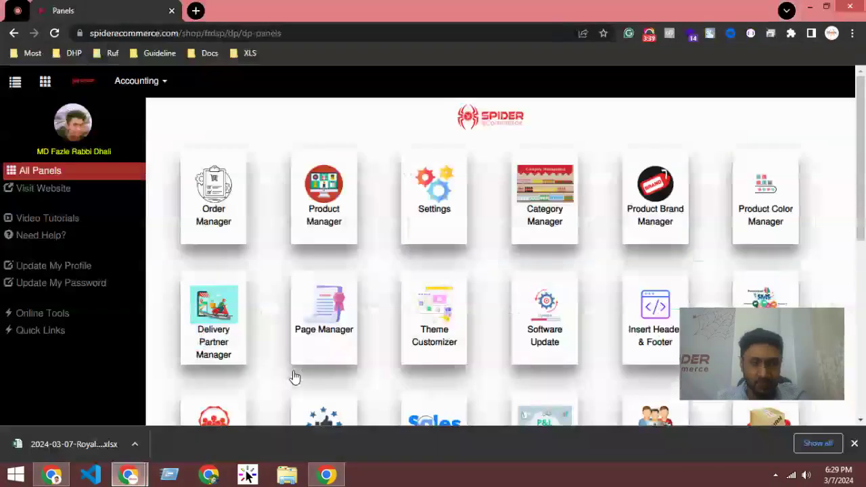
key("ctrl+t")
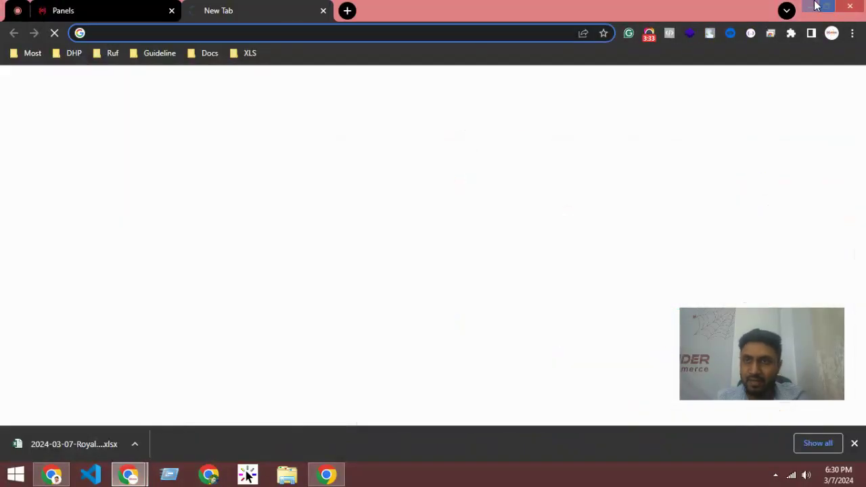
left_click(52, 473)
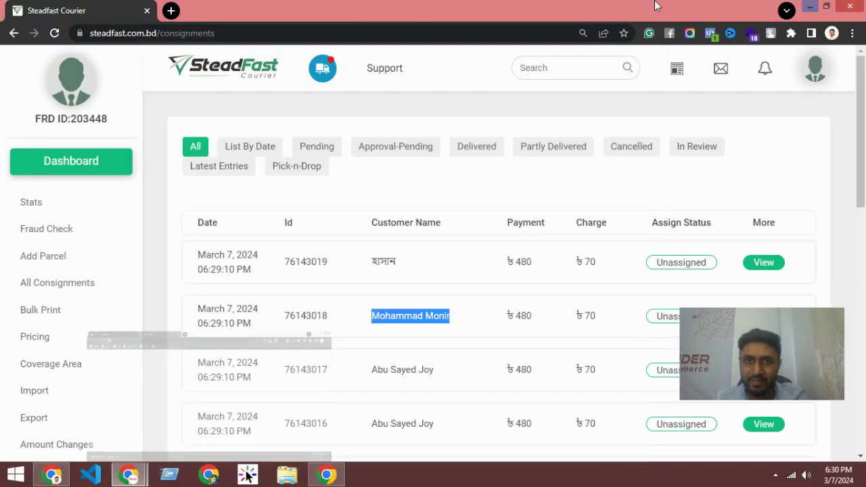
Step: Clear the text selection on the consignments page and hide the screen-sharing notice
left_click(324, 476)
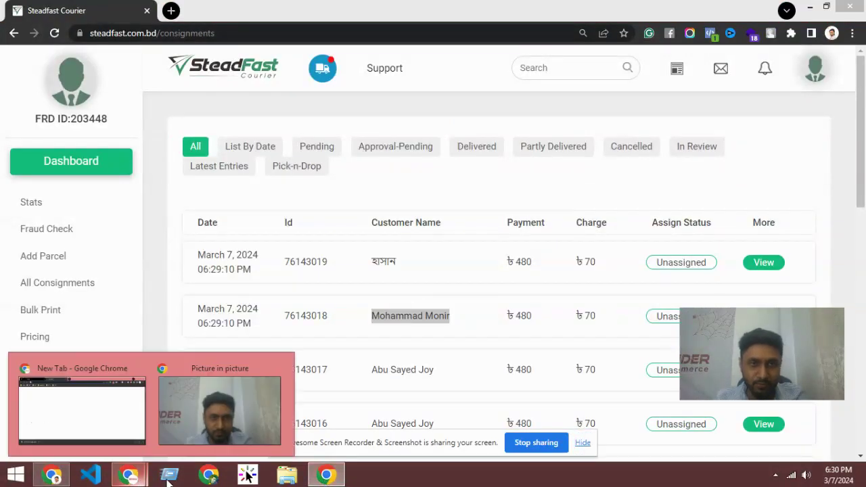
left_click(444, 122)
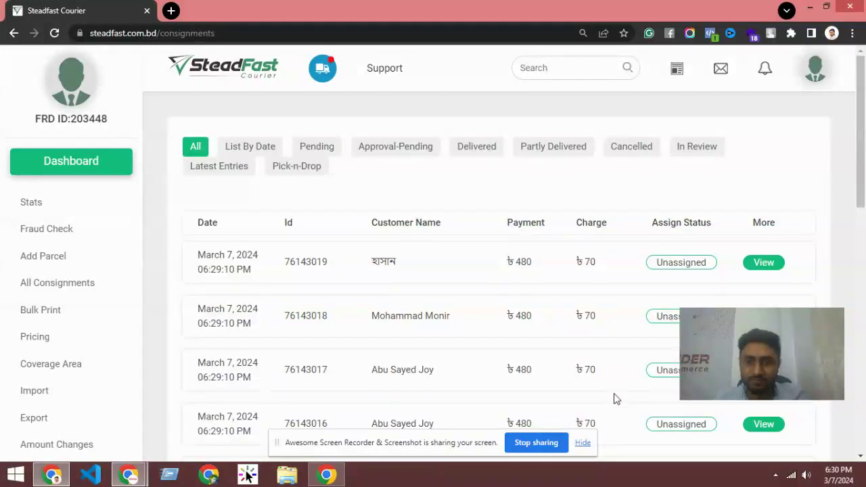
left_click(583, 444)
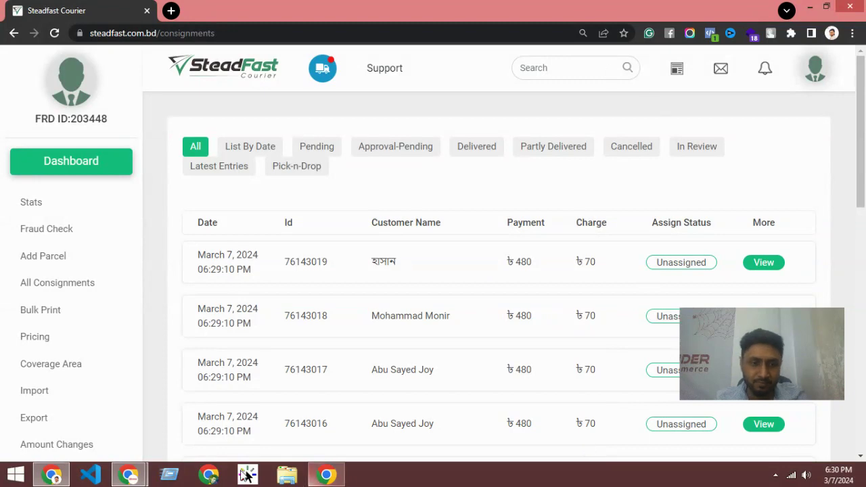
Step: Switch to the browser window with the new tab and open the screen recorder extension's popup
mouse_move(129, 475)
left_click(125, 422)
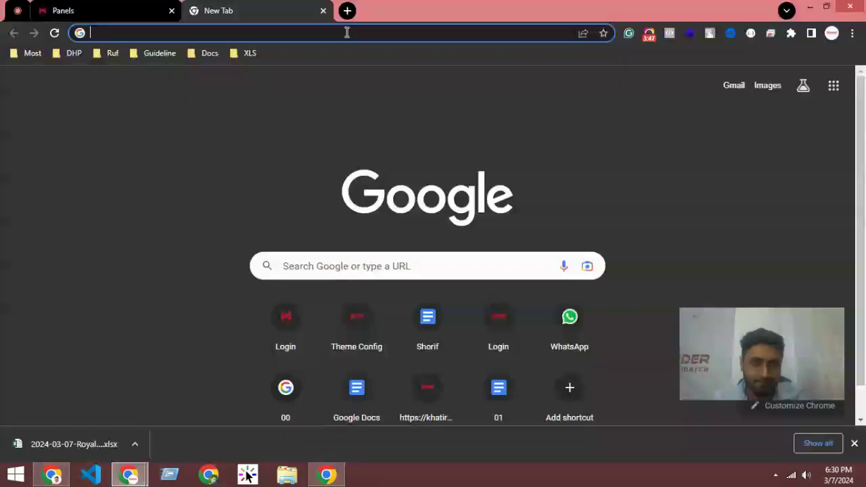
left_click(649, 33)
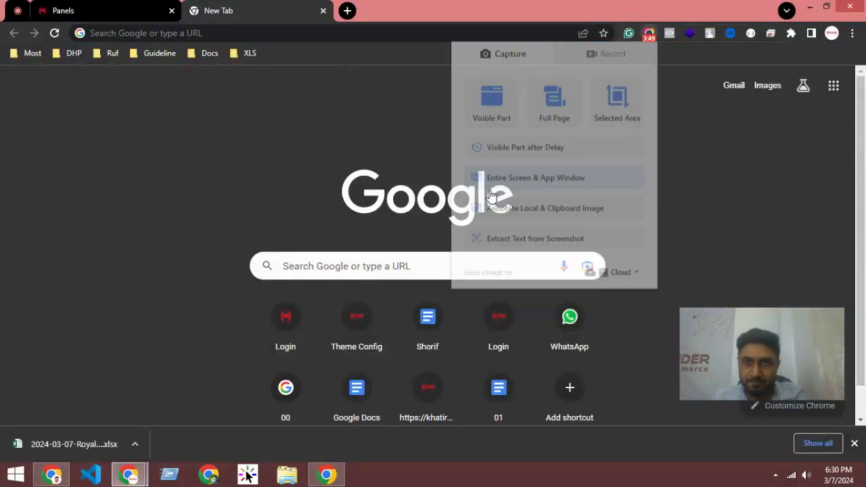